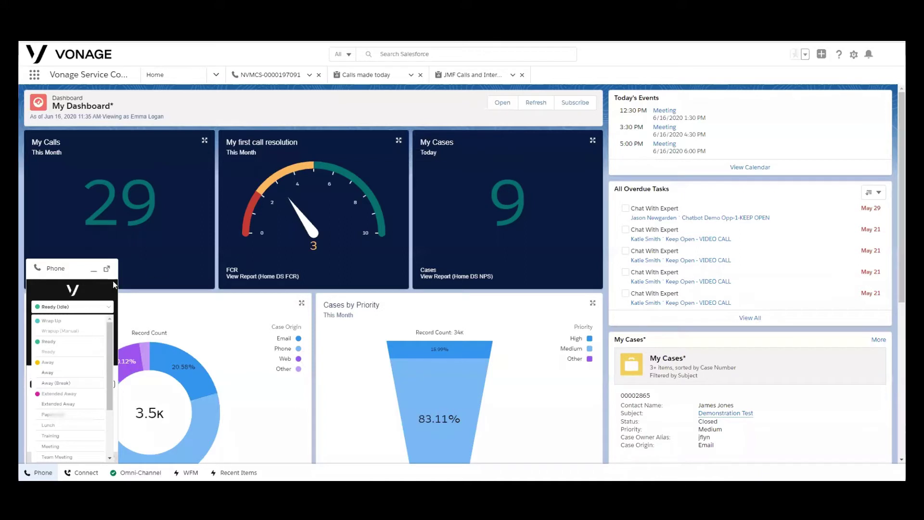
Close the agent status list and open the extension settings to check the saved telephone number.
click(94, 307)
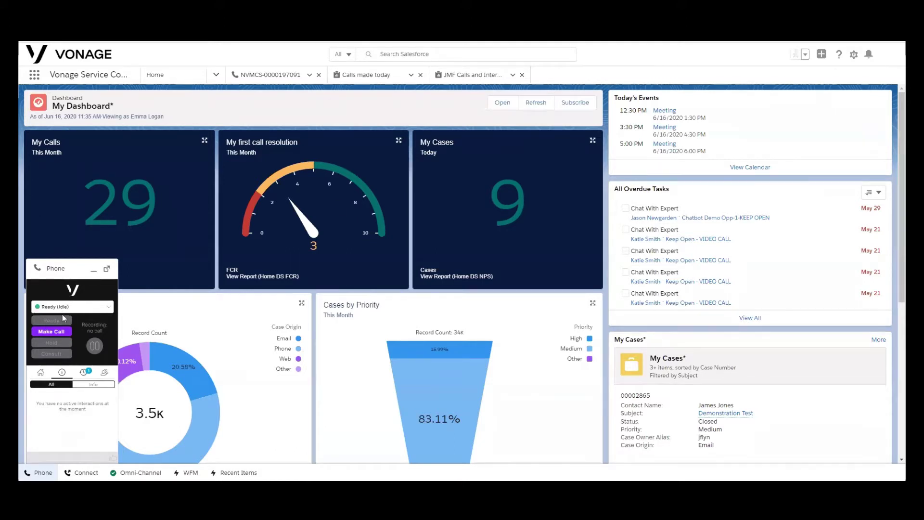
click(40, 372)
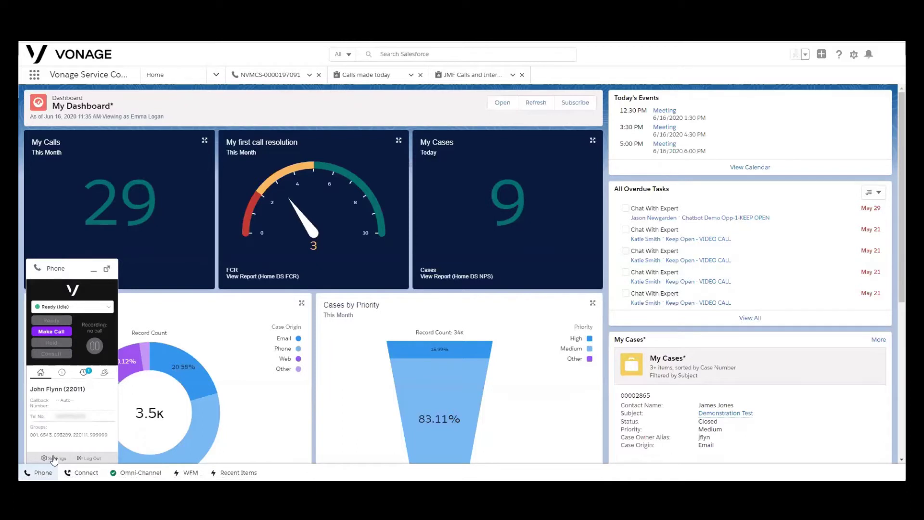
click(52, 458)
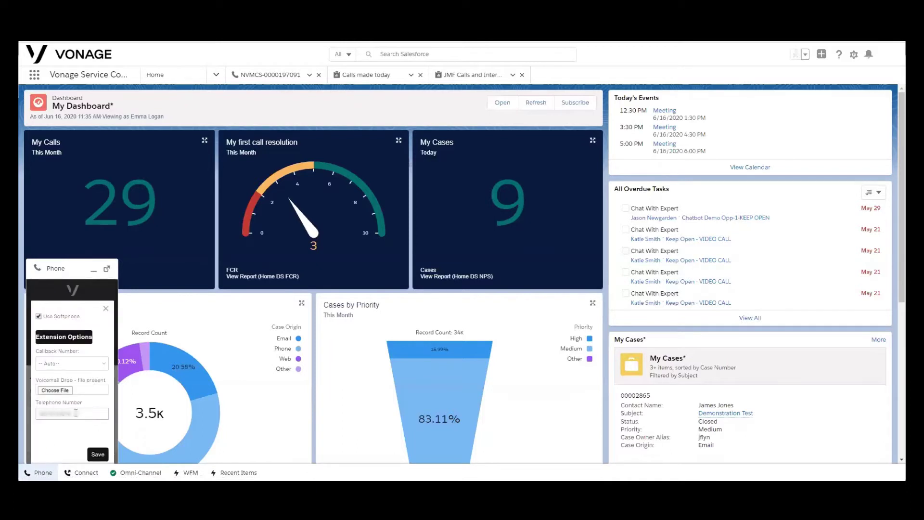
drag(80, 414, 31, 414)
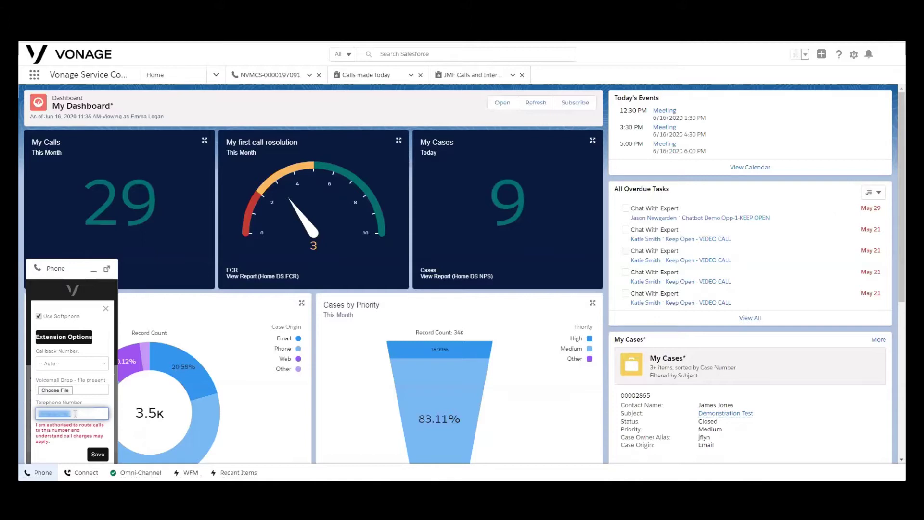
Switch Use Softphone off and back on, then save the extension options.
click(38, 316)
click(38, 316)
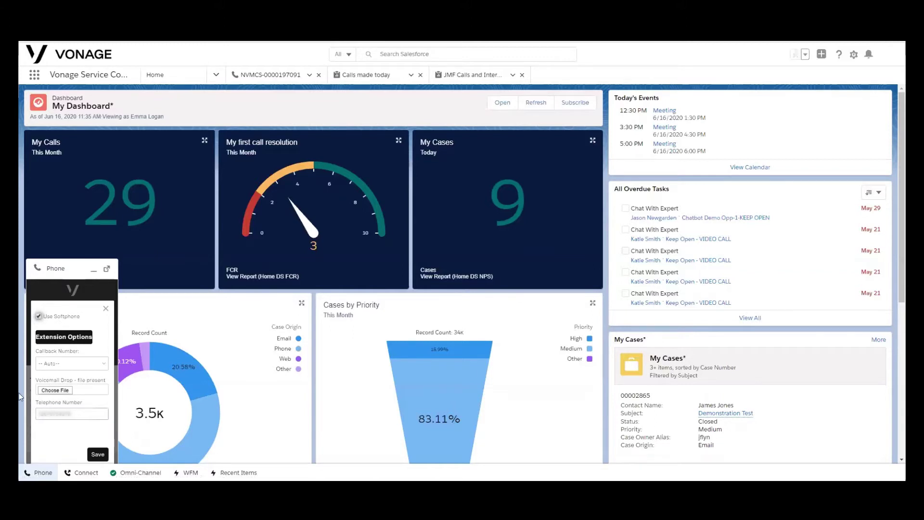
click(102, 454)
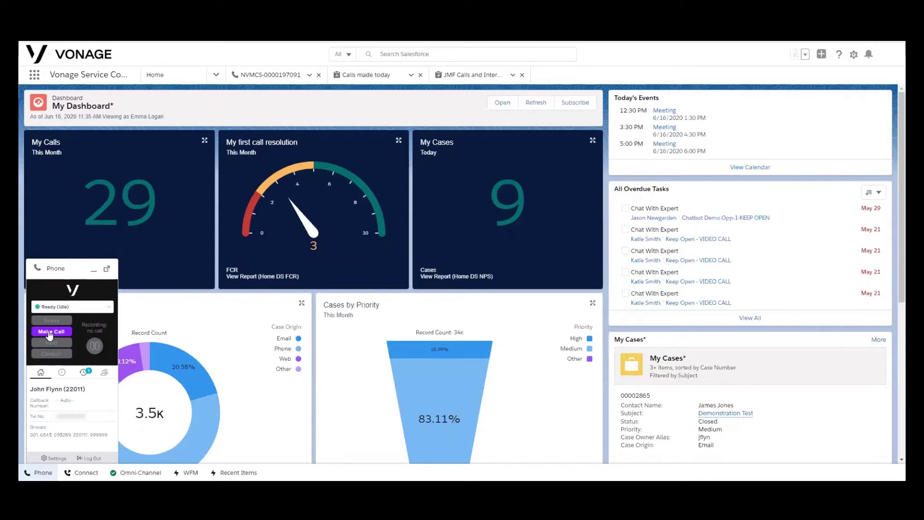
Open the Make Call dialog to browse the directory of agents and contacts.
click(51, 331)
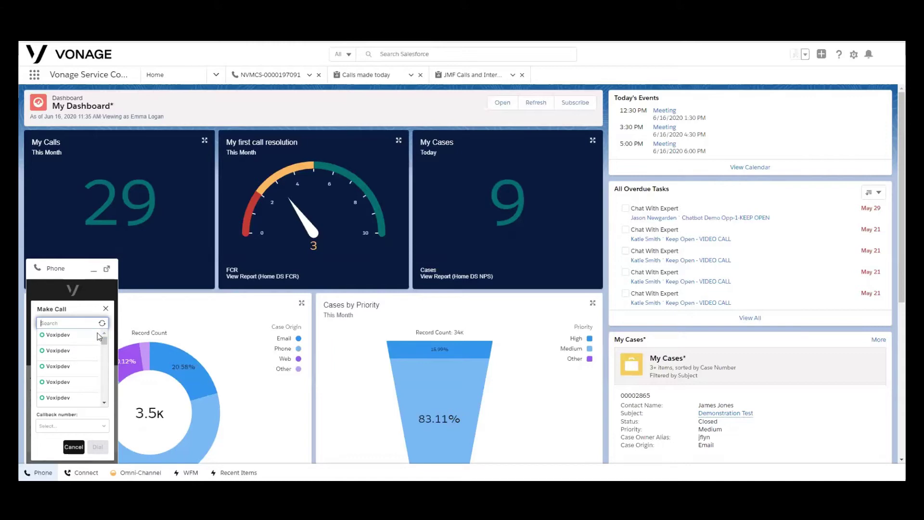
scroll(66, 361, up, 1)
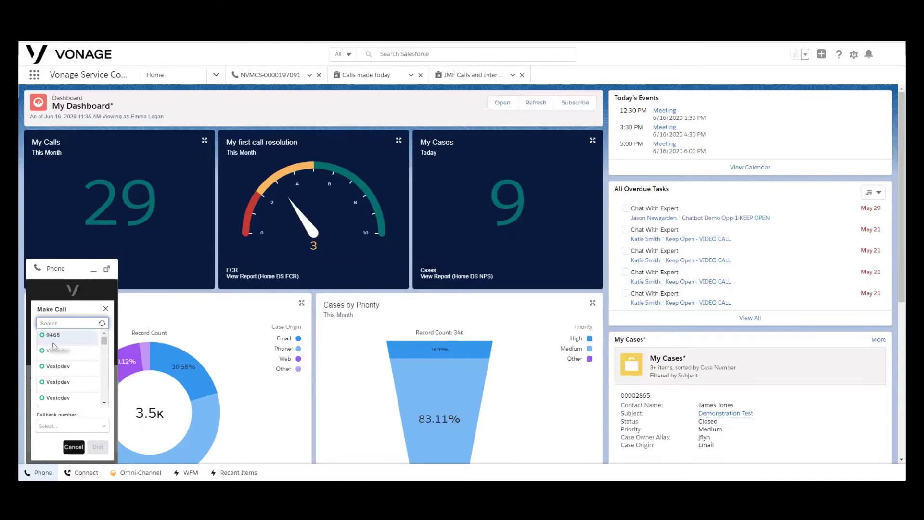
scroll(70, 347, down, 1)
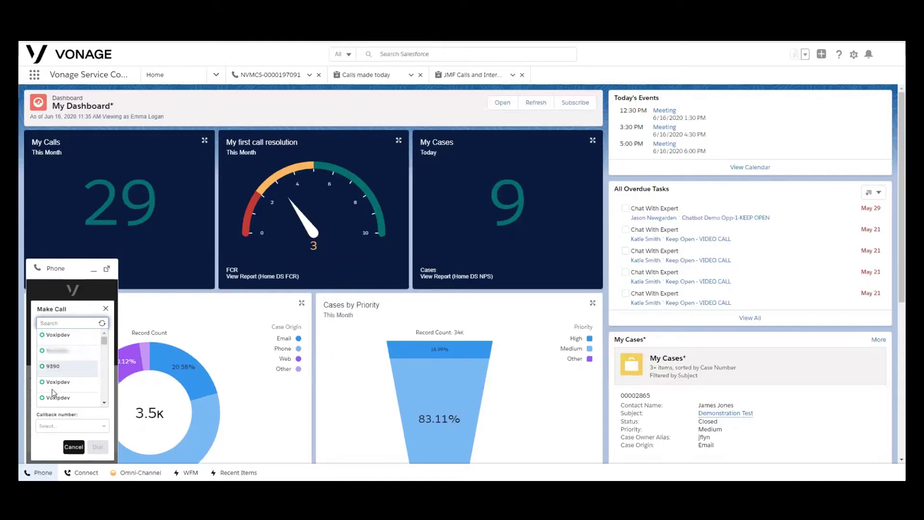
scroll(65, 358, down, 1)
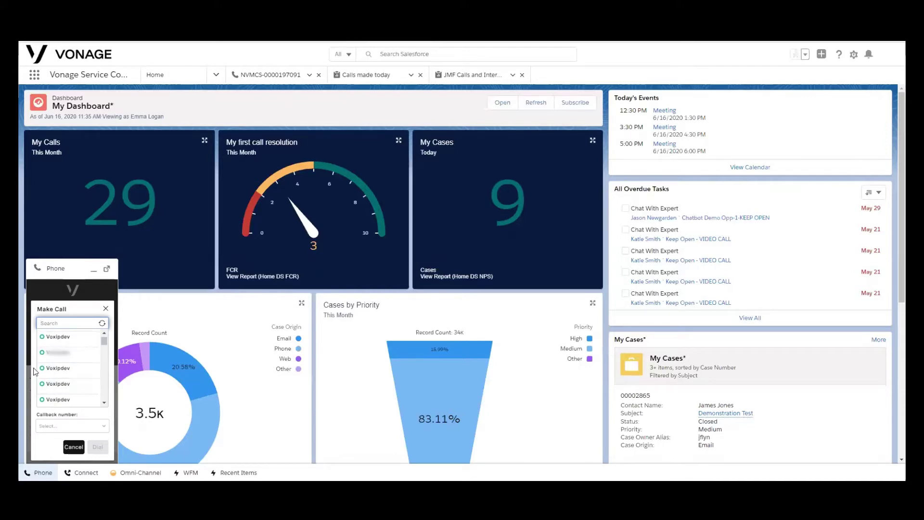
scroll(55, 363, down, 2)
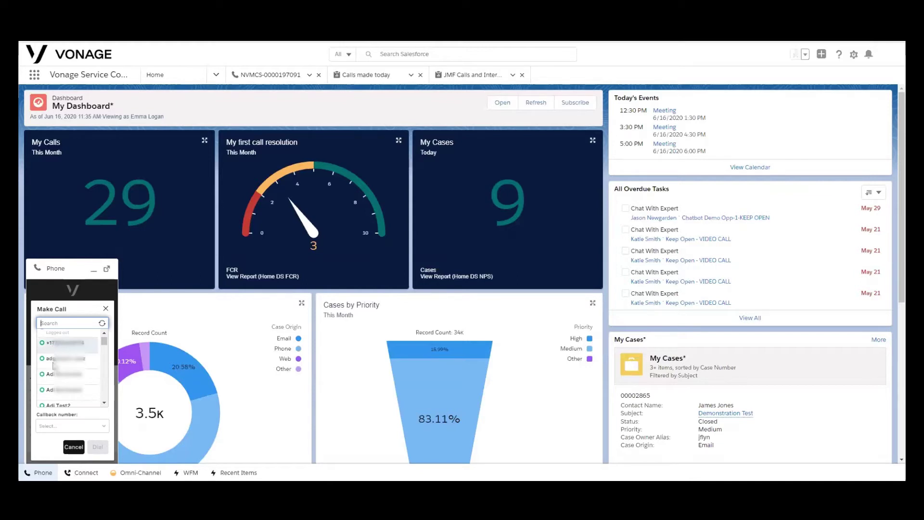
scroll(53, 366, down, 2)
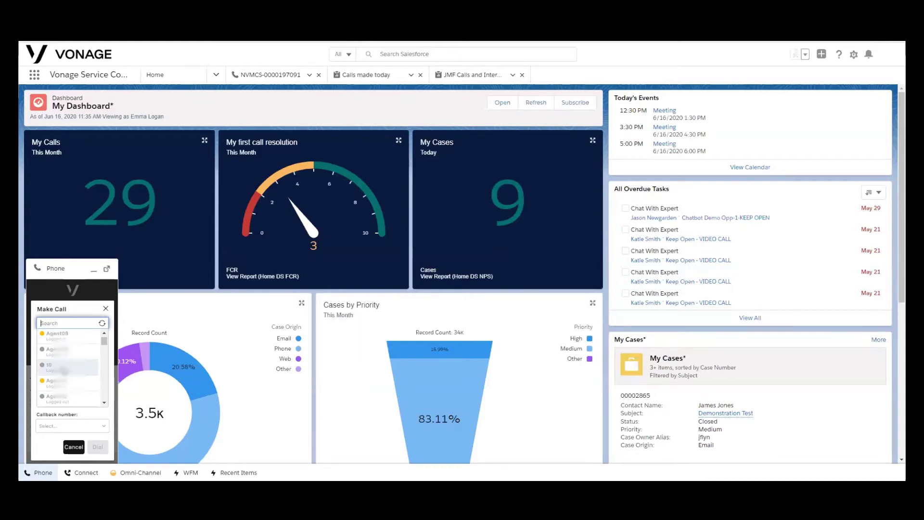
scroll(52, 348, down, 2)
scroll(63, 370, down, 3)
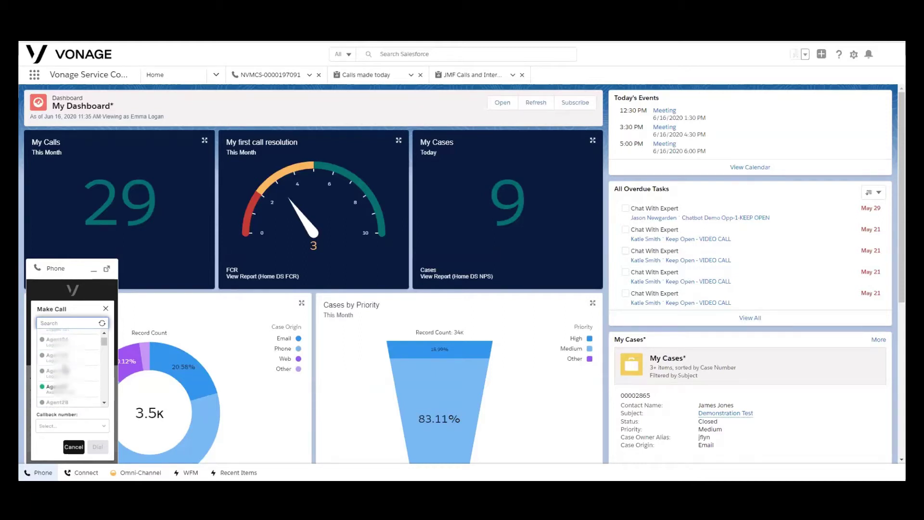
scroll(64, 368, down, 4)
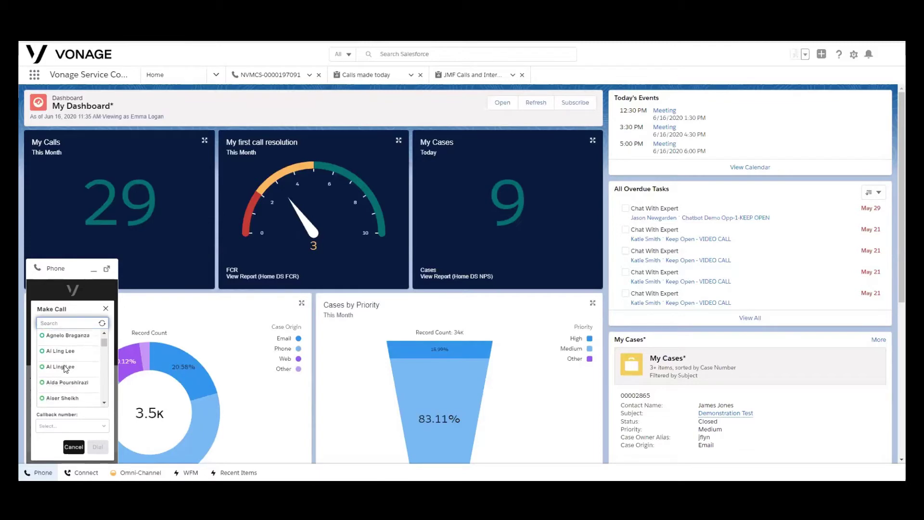
scroll(64, 369, down, 3)
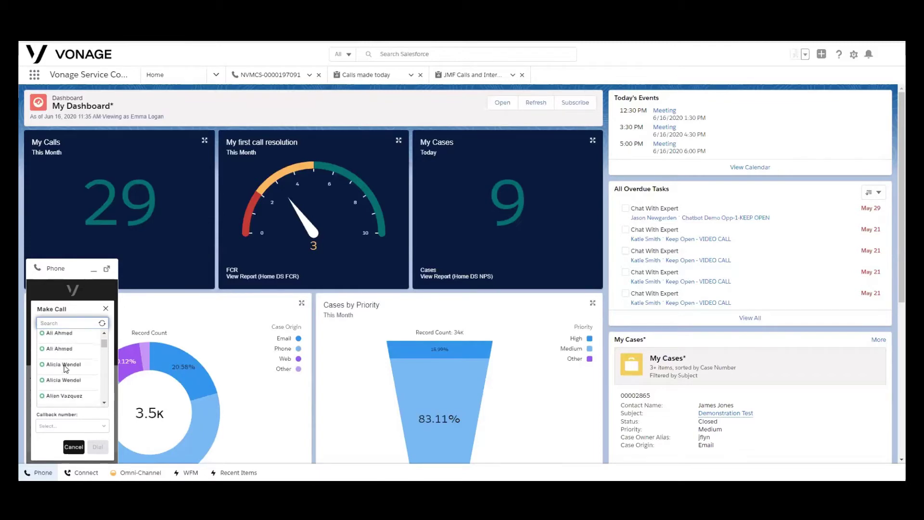
text(s)
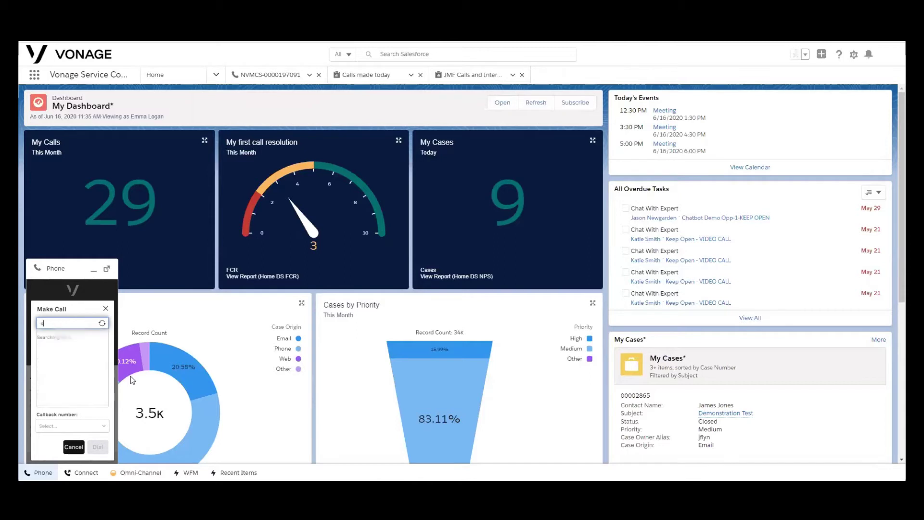
text(cott g)
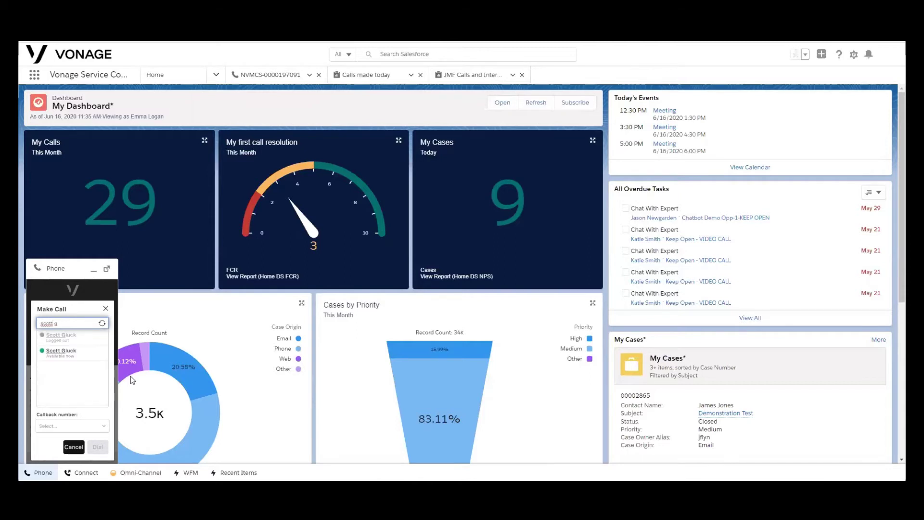
Choose the available colleague from the name search results and select the search text.
click(78, 354)
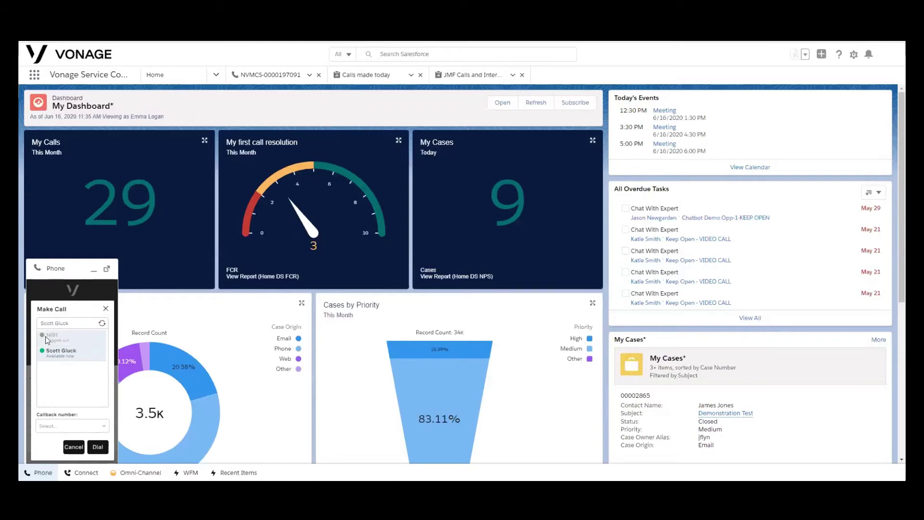
drag(81, 324, 19, 324)
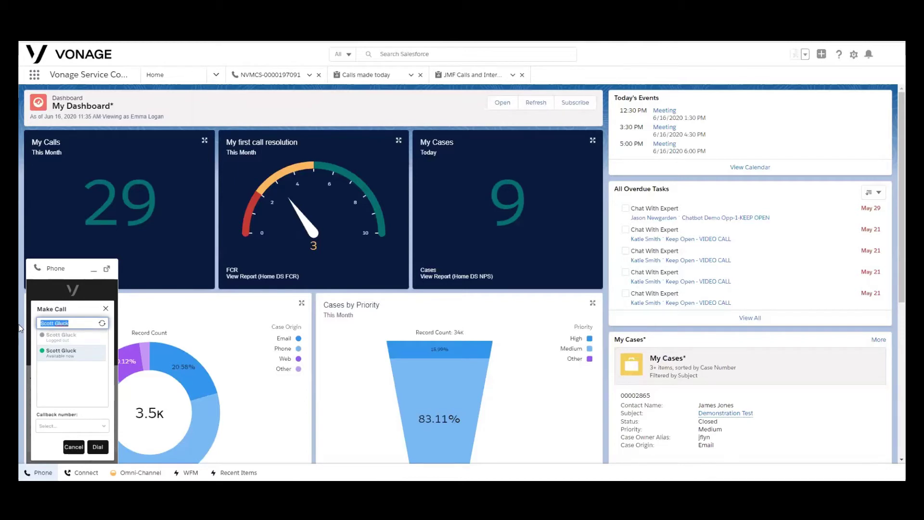
text(267)
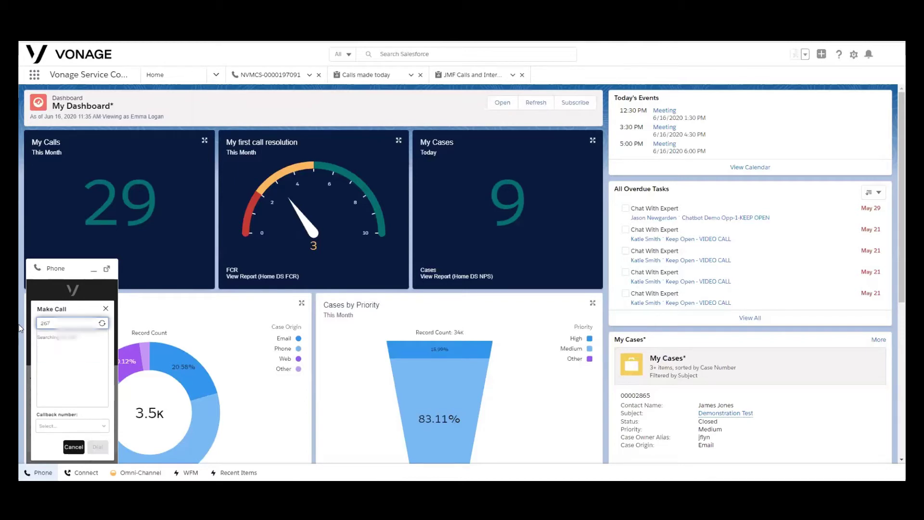
text(758)
text(3)
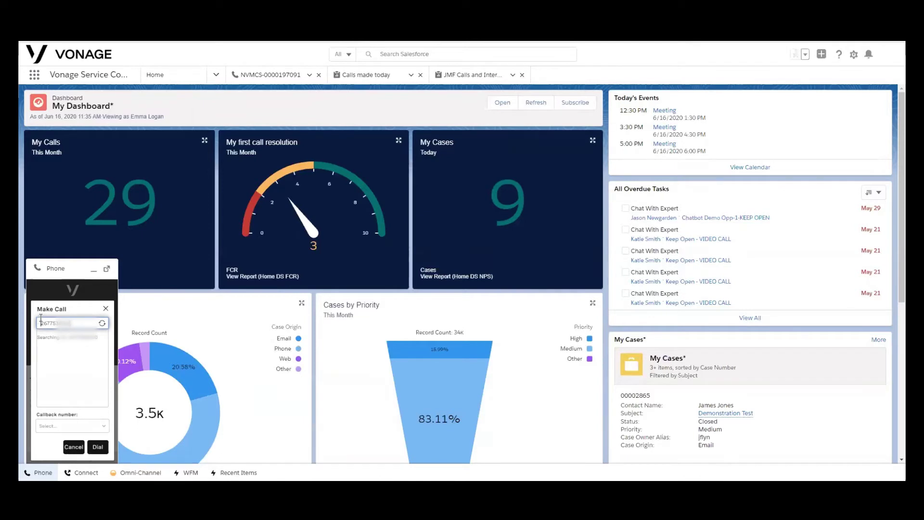
Dial the typed contact number using the US - New York callback number.
click(97, 446)
click(103, 426)
scroll(64, 447, down, 3)
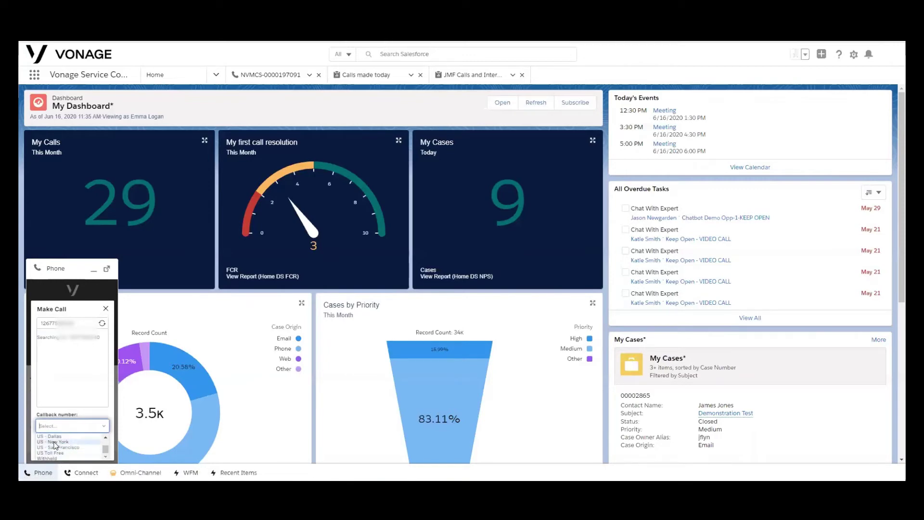
click(59, 441)
click(96, 447)
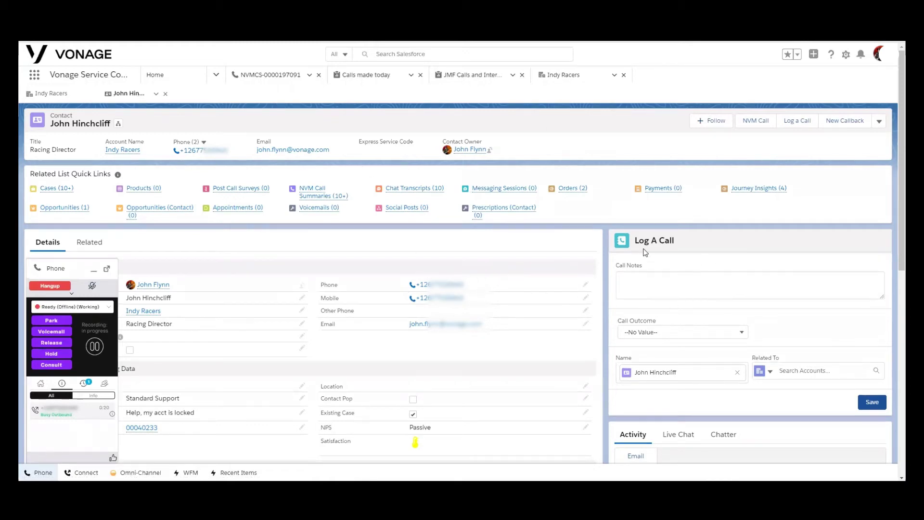
click(640, 289)
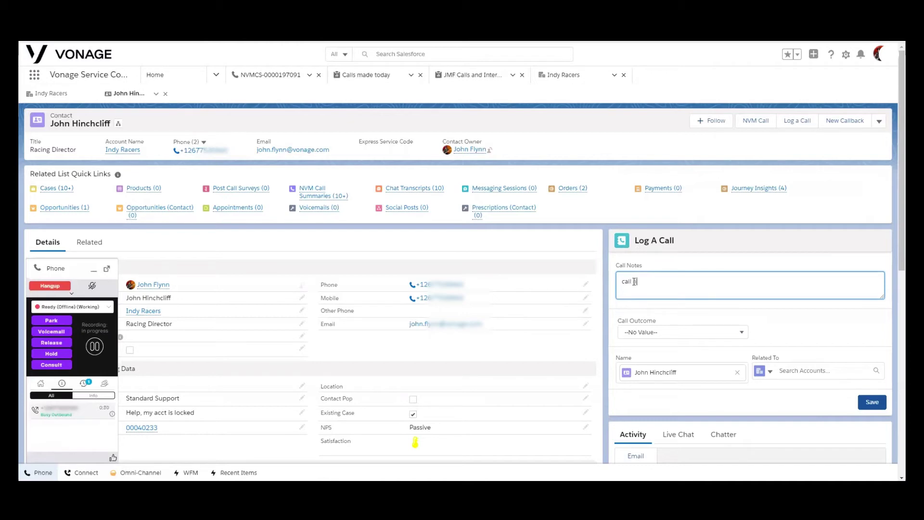
text(go her)
text(e)
click(741, 332)
drag(744, 296, 743, 283)
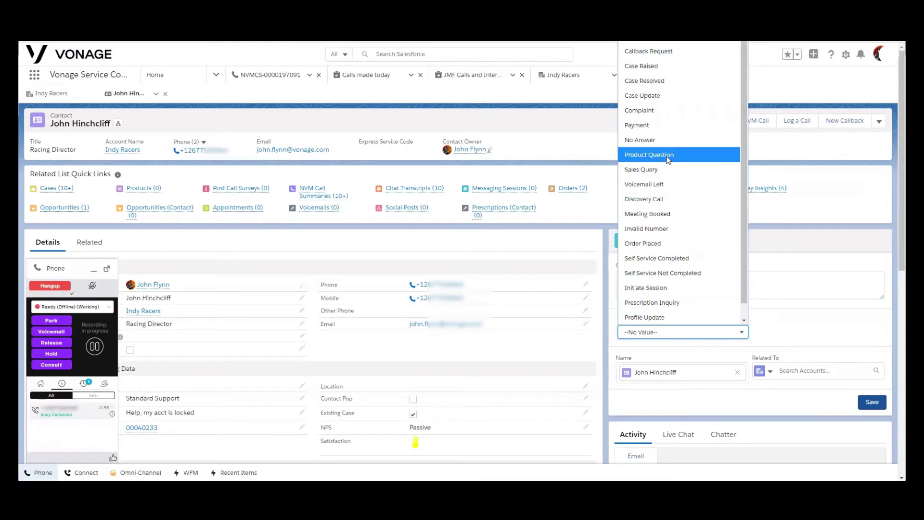
click(649, 155)
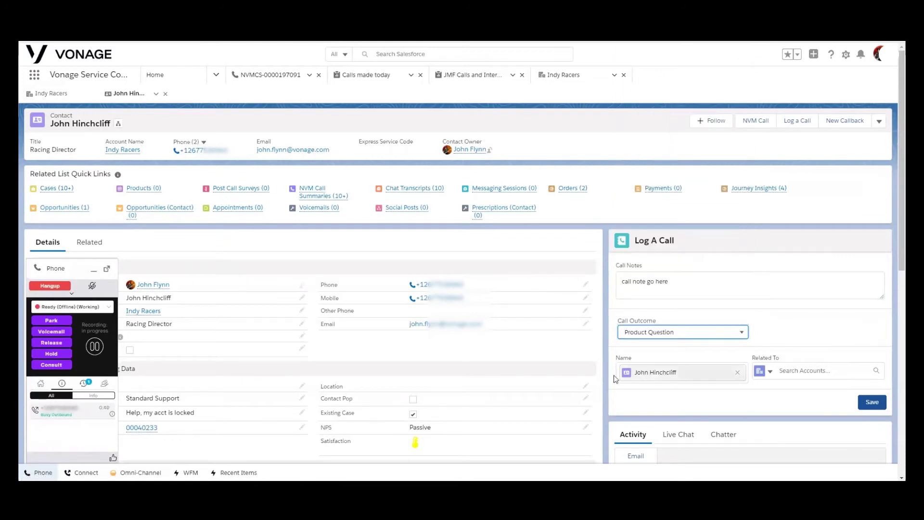
click(871, 402)
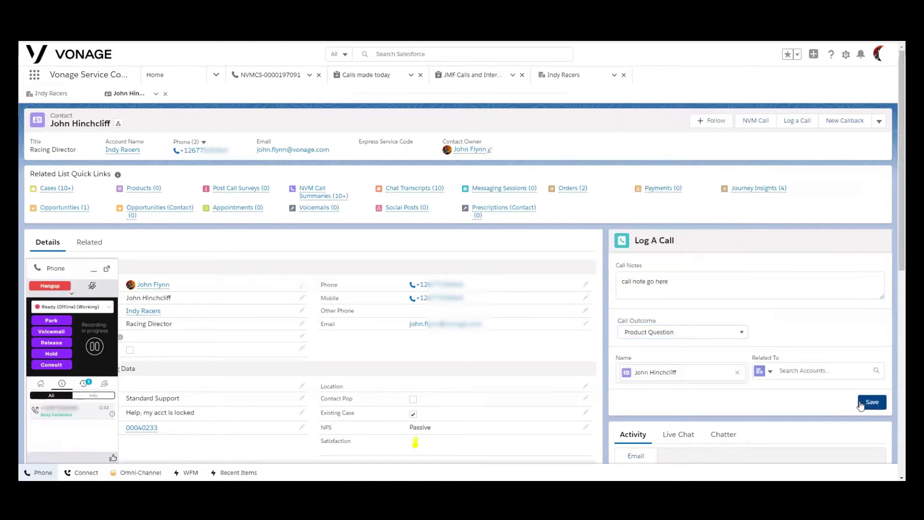
click(58, 343)
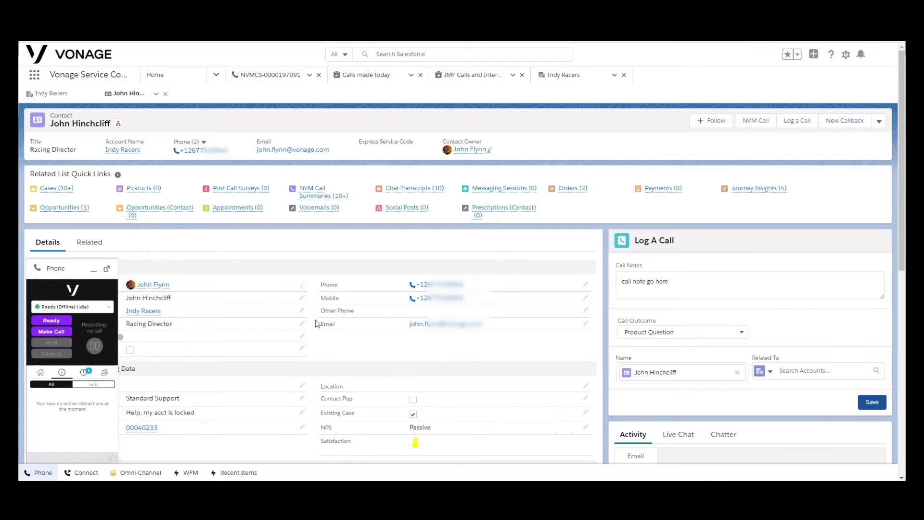
click(215, 75)
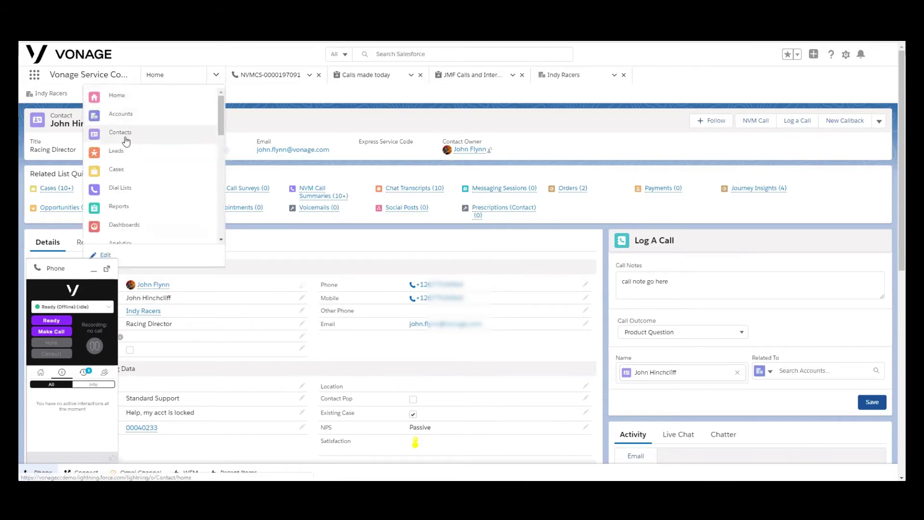
click(120, 131)
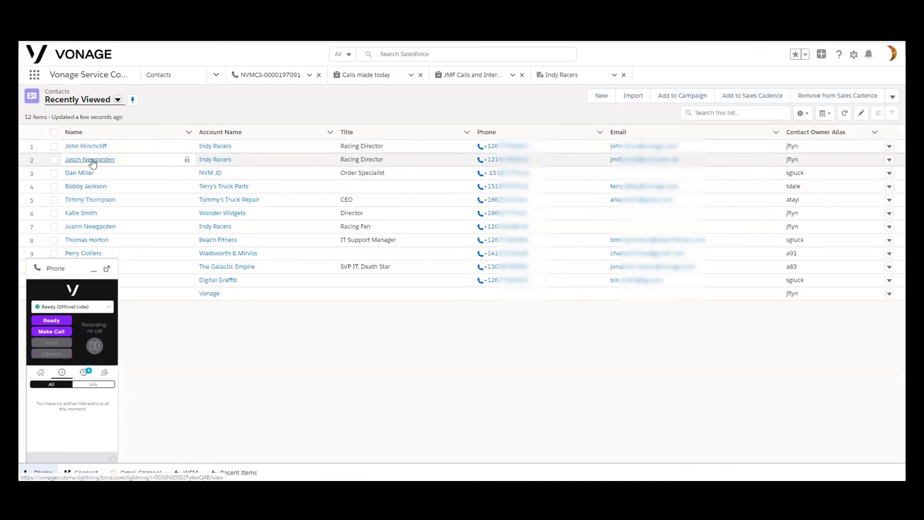
click(90, 159)
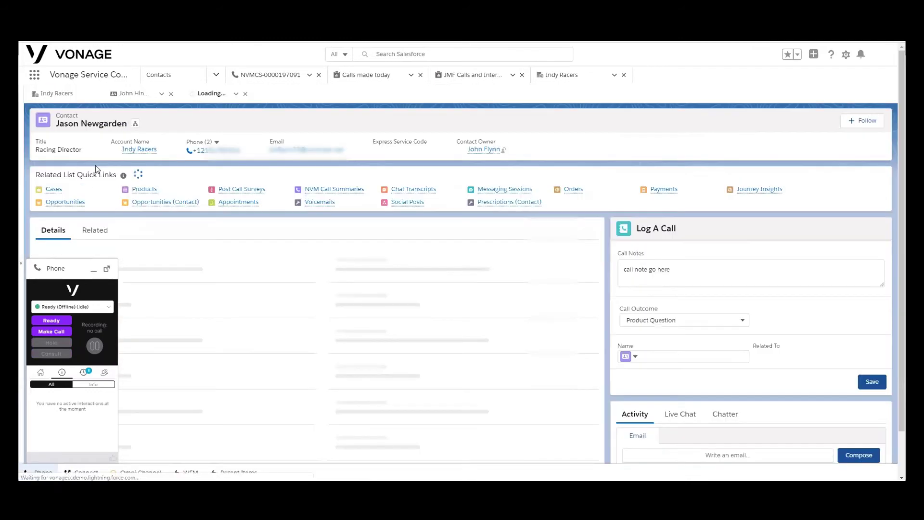
click(93, 268)
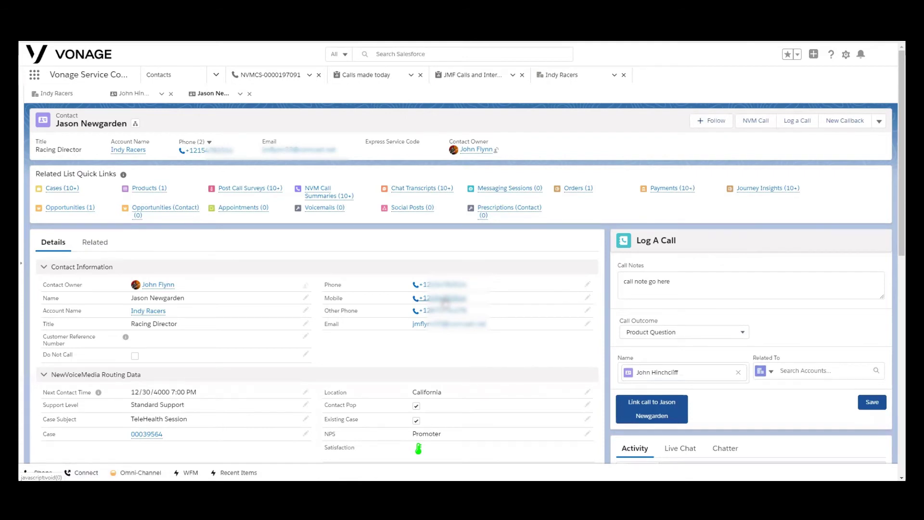
click(36, 471)
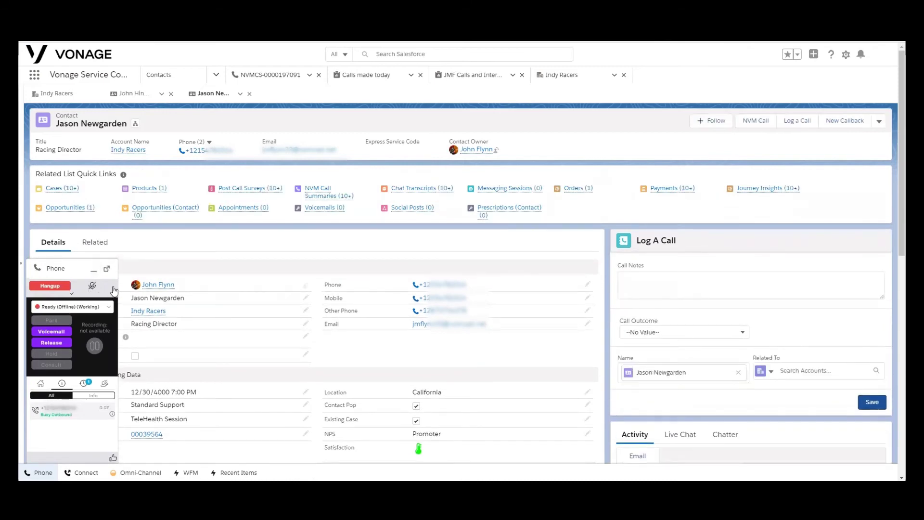
click(646, 280)
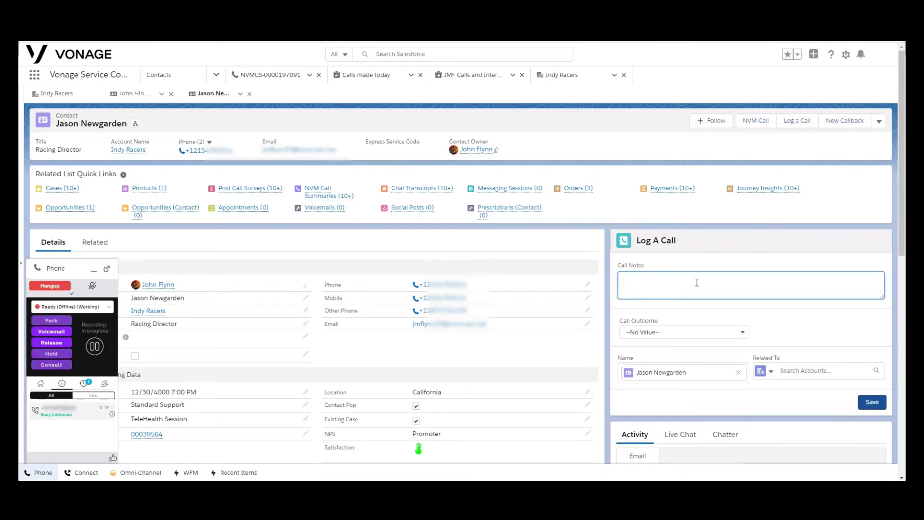
text(cal)
click(742, 332)
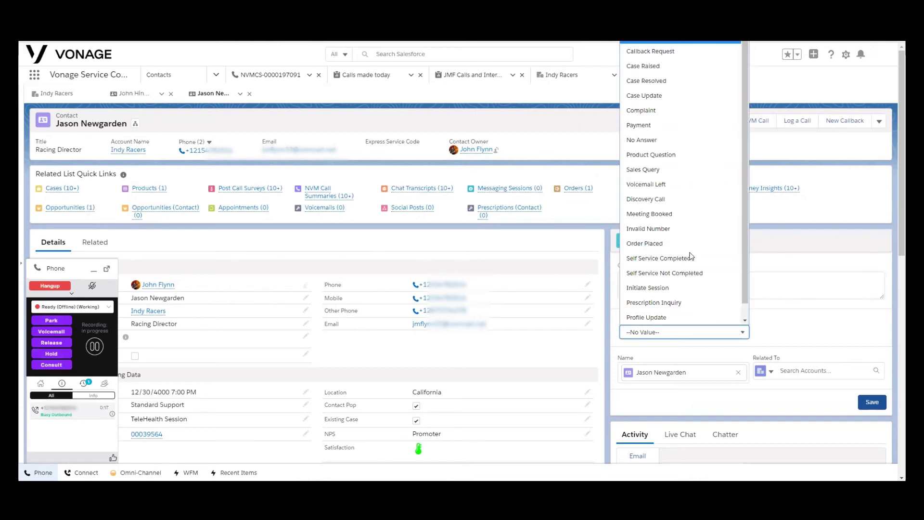
click(671, 212)
click(871, 402)
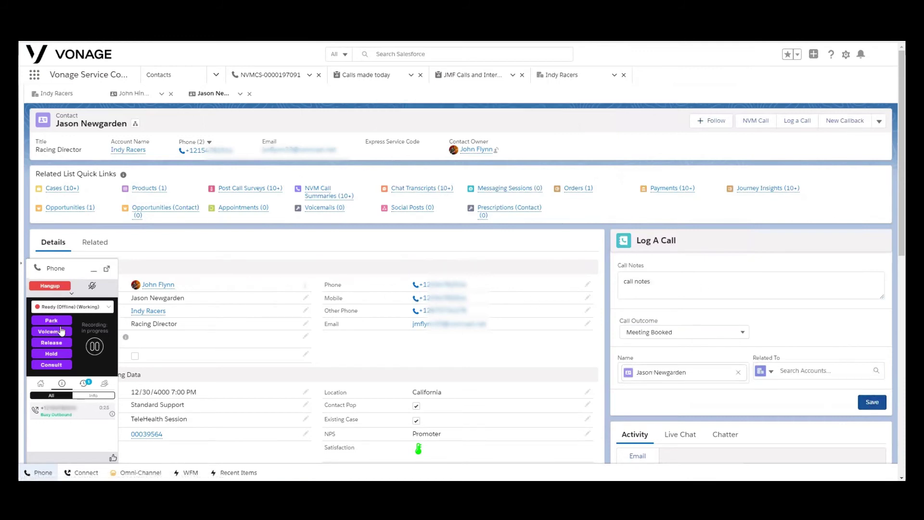
click(54, 343)
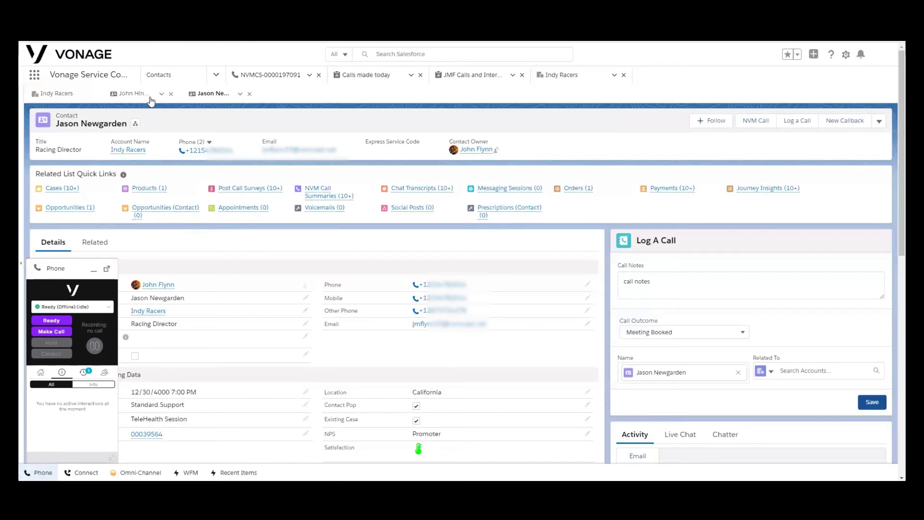
click(215, 75)
click(116, 150)
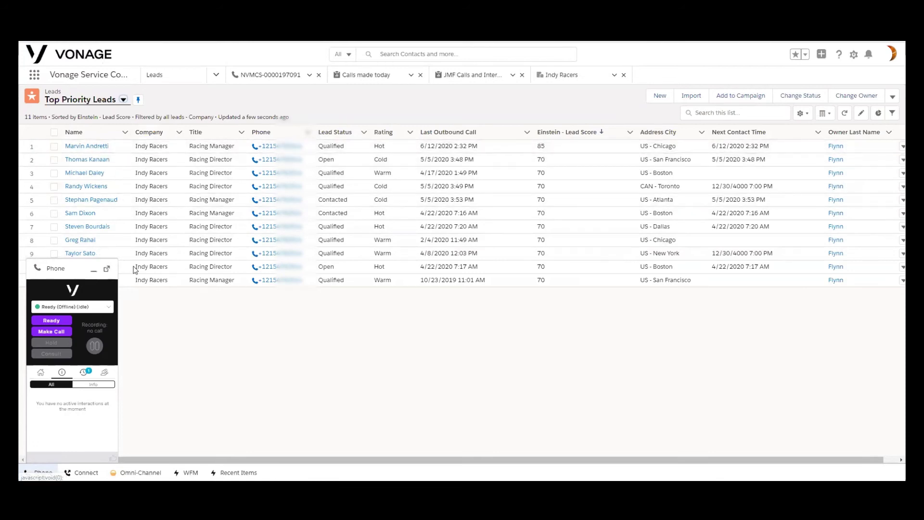
mouse_move(275, 146)
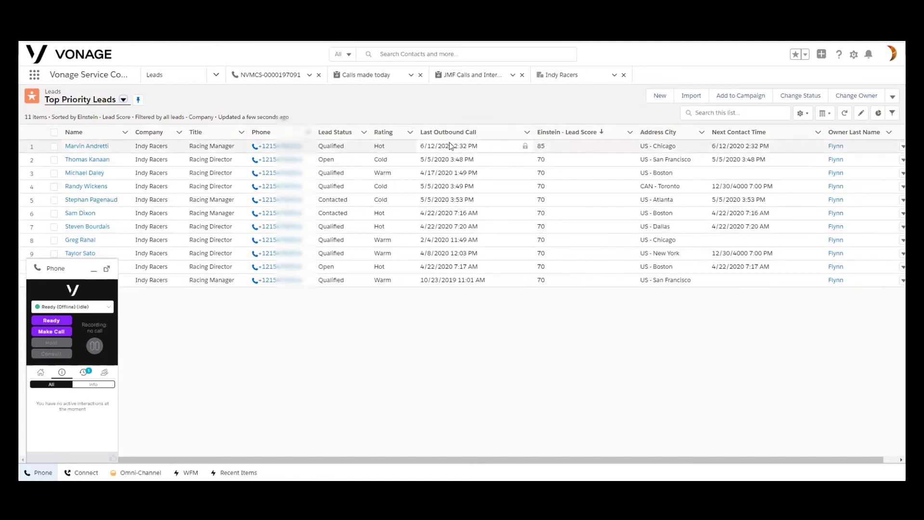
click(271, 149)
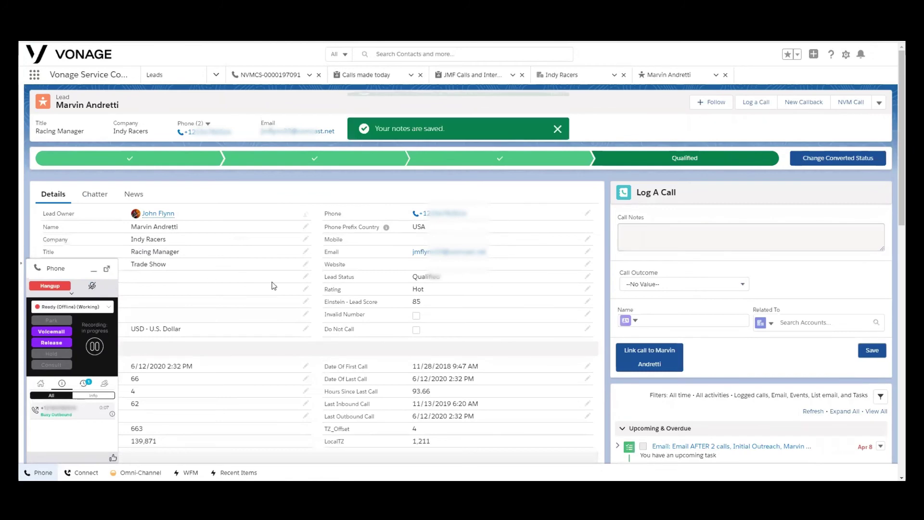
click(647, 233)
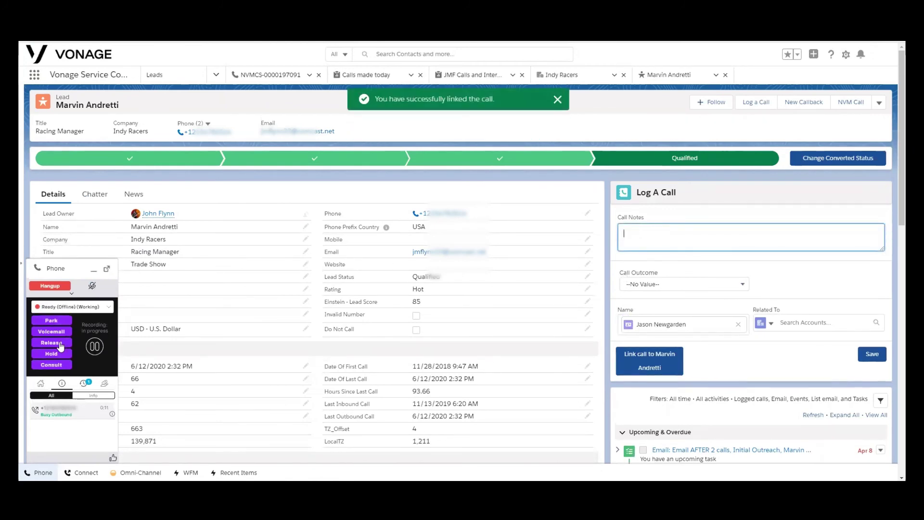
click(634, 233)
text(call notes)
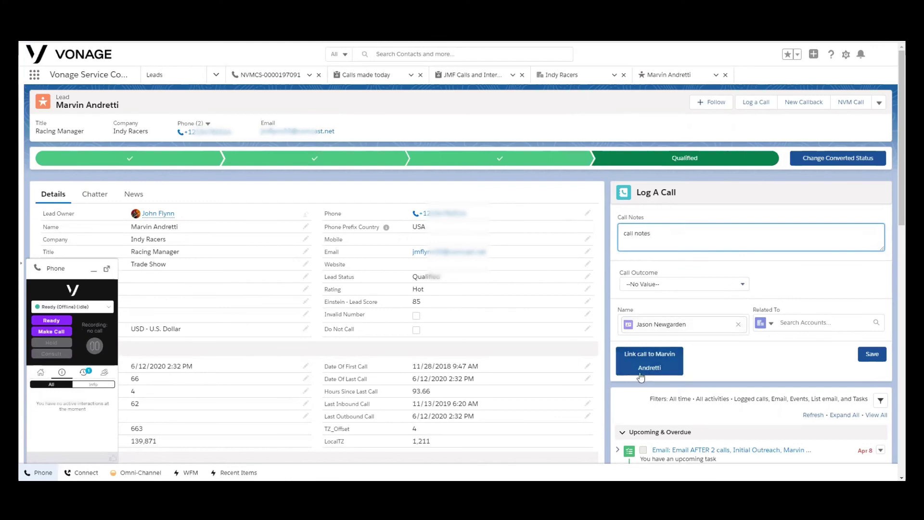
click(649, 360)
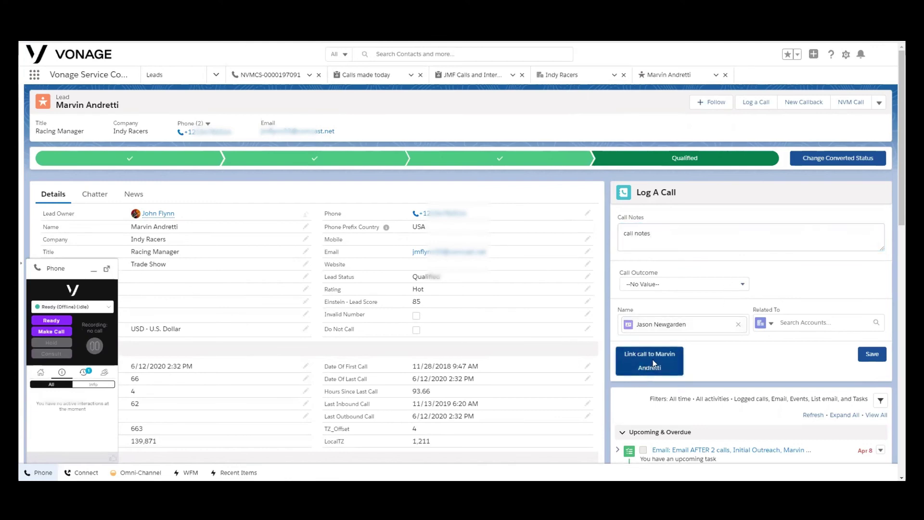
click(742, 284)
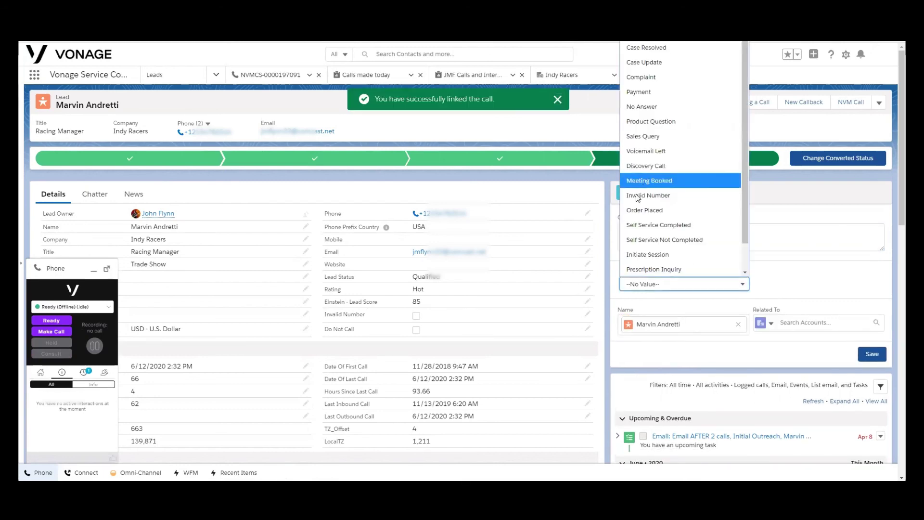
click(644, 127)
click(871, 354)
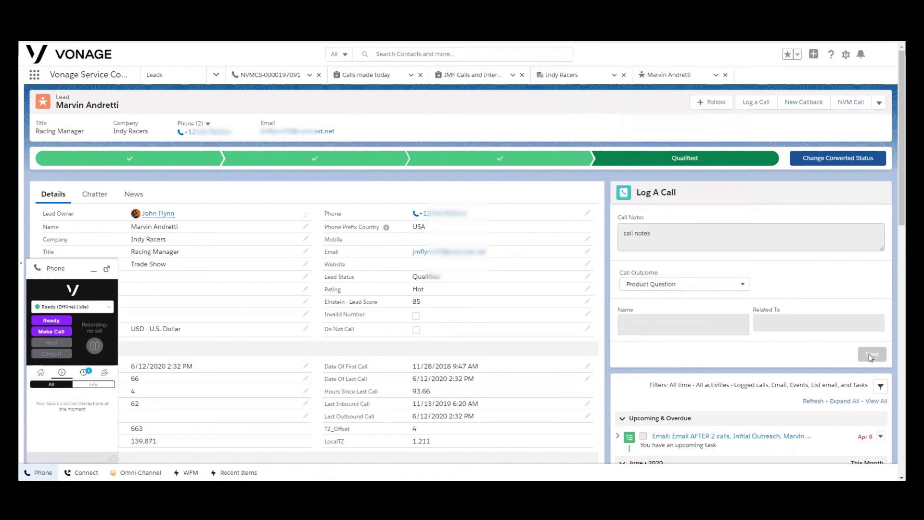